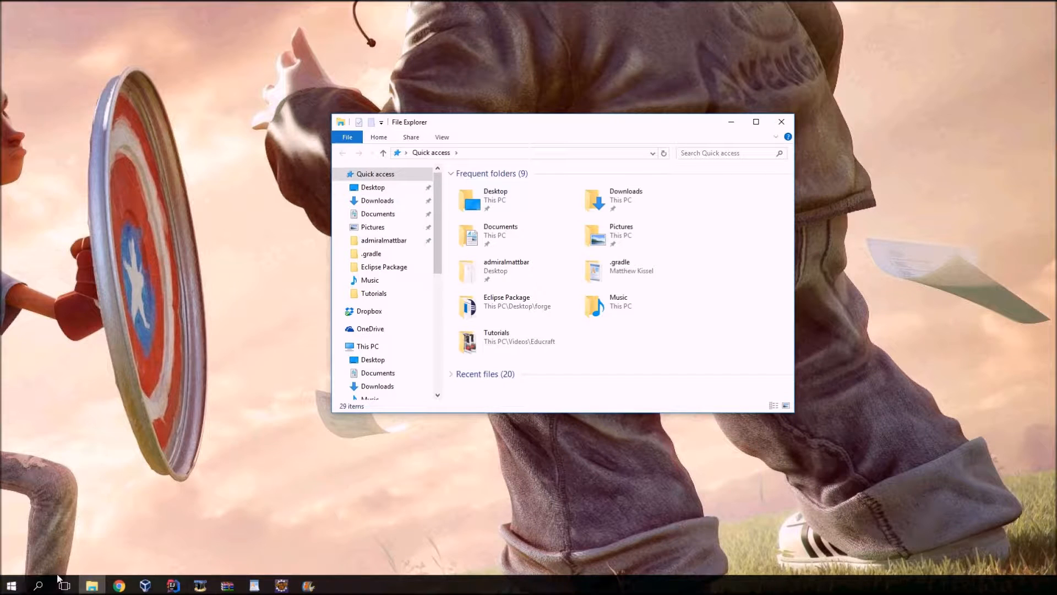
Open the personal profile folder inside Users on Local Disk (C:).
click(13, 586)
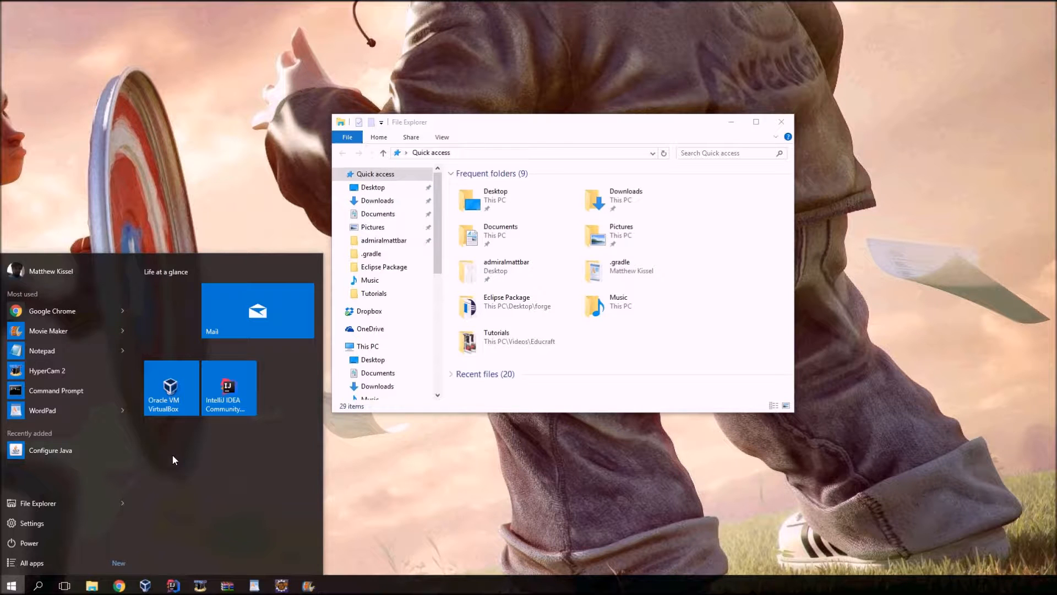
drag(438, 258, 436, 300)
drag(435, 261, 443, 219)
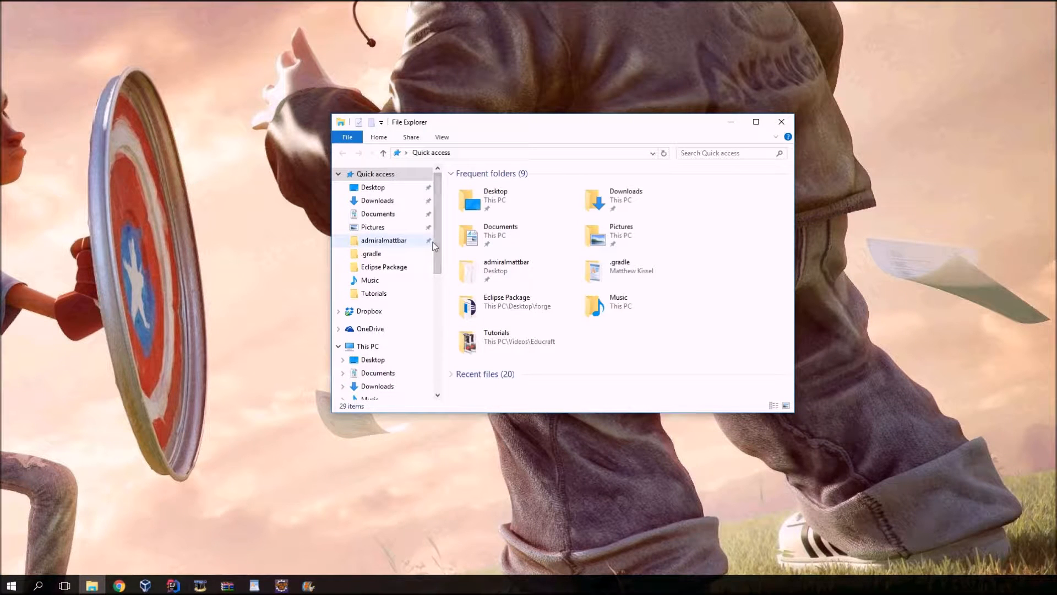
drag(439, 225, 438, 273)
click(380, 342)
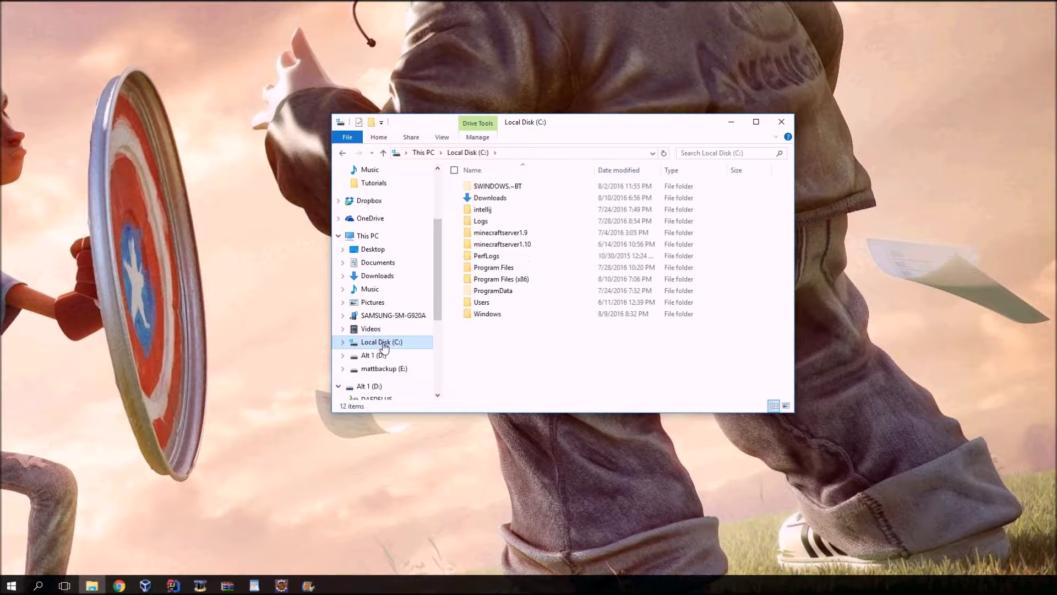
double_click(473, 302)
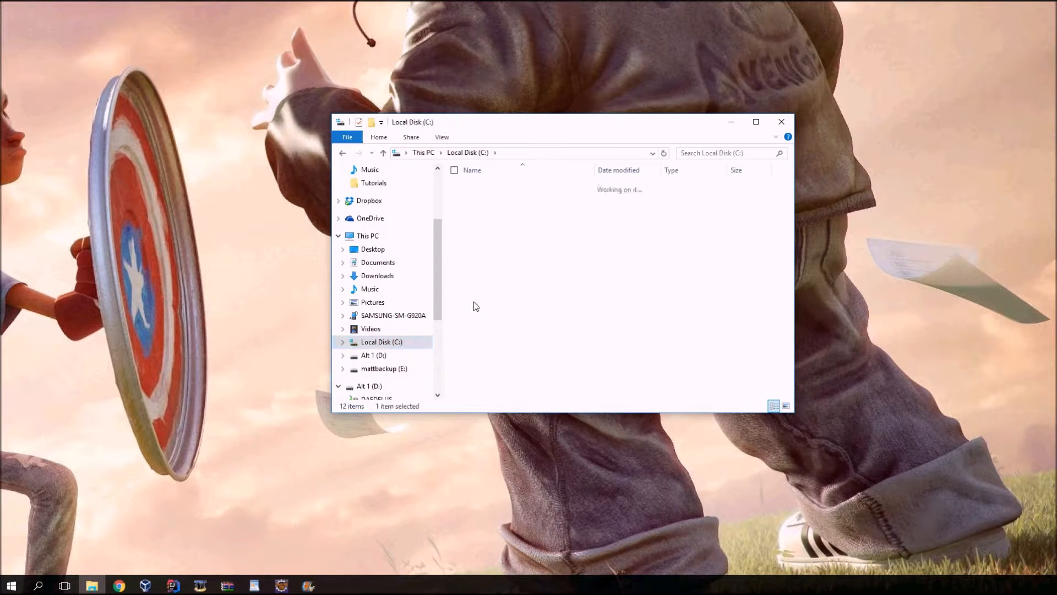
click(496, 186)
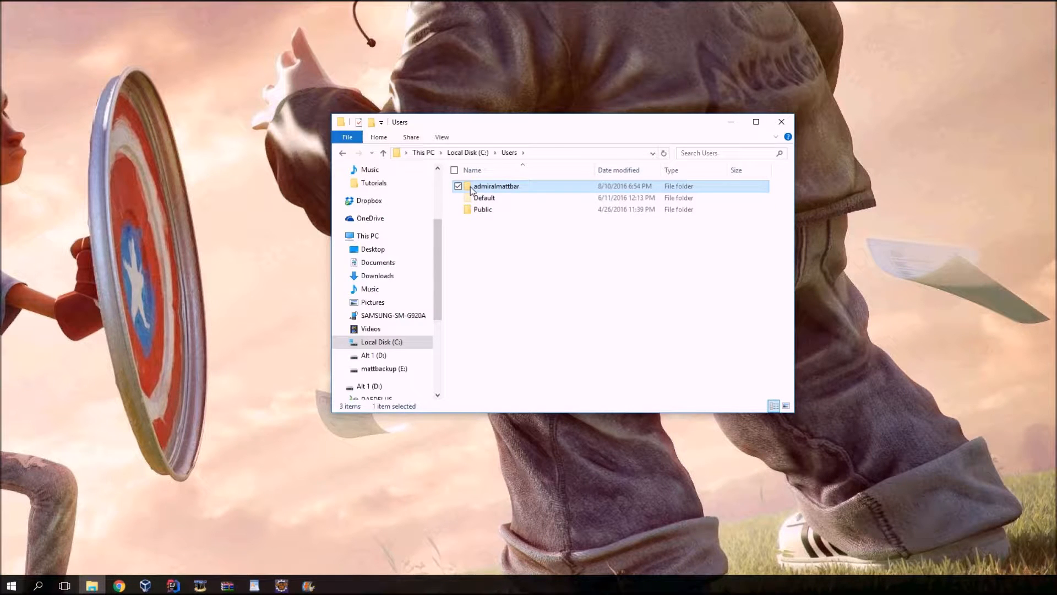
double_click(471, 187)
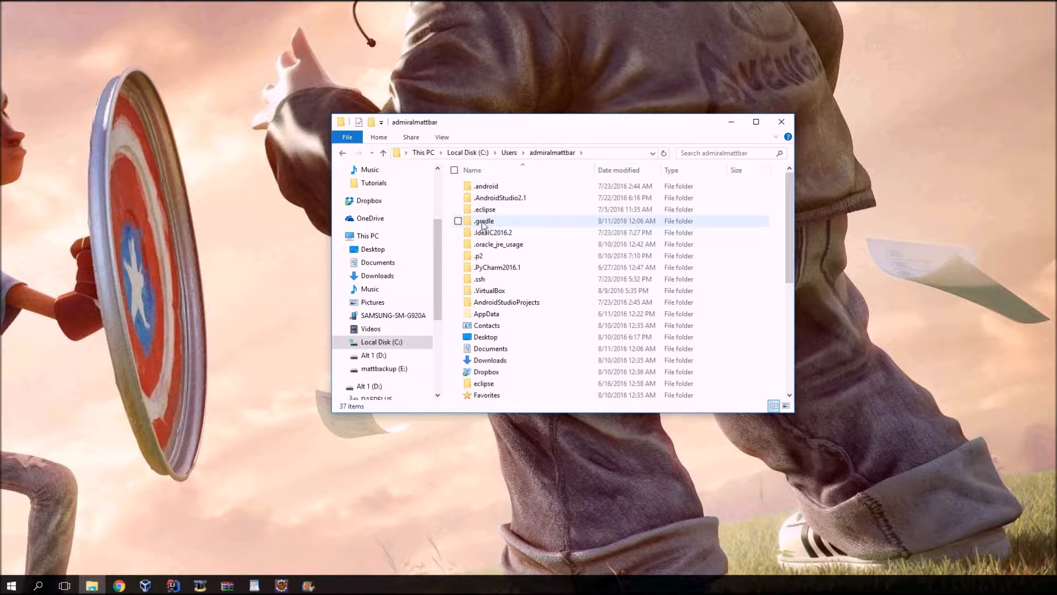
mouse_move(485, 225)
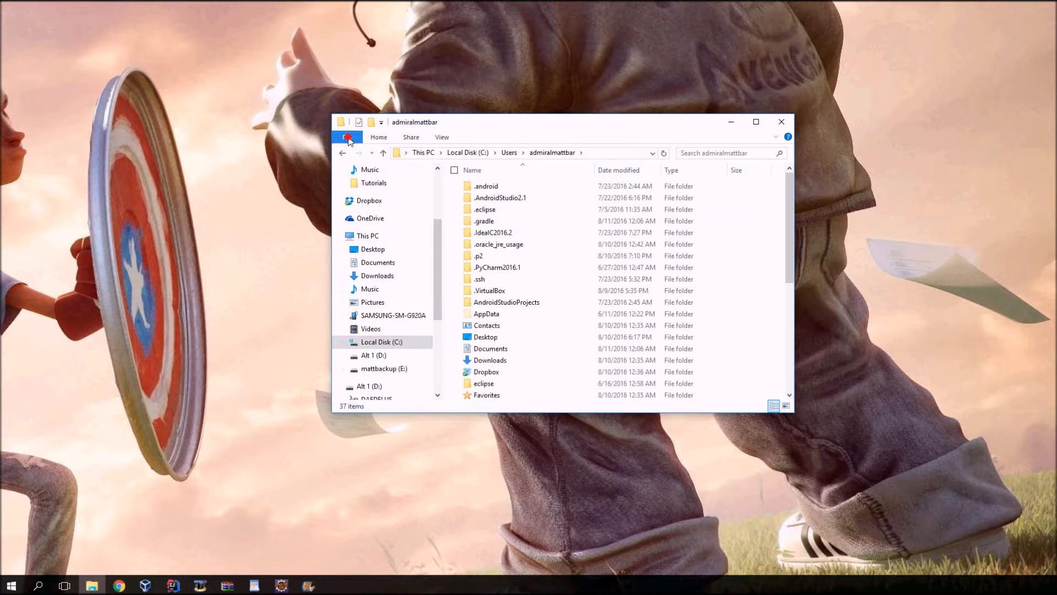
Search Windows for "folder" and open the Show hidden files and folders settings, moving the dialog fully into view.
click(347, 137)
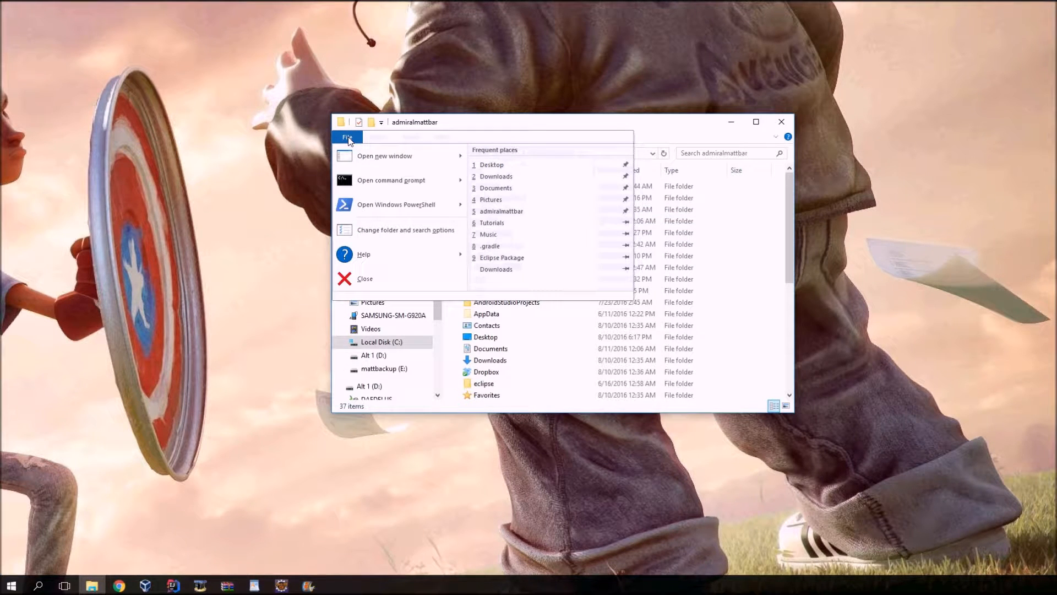
click(349, 138)
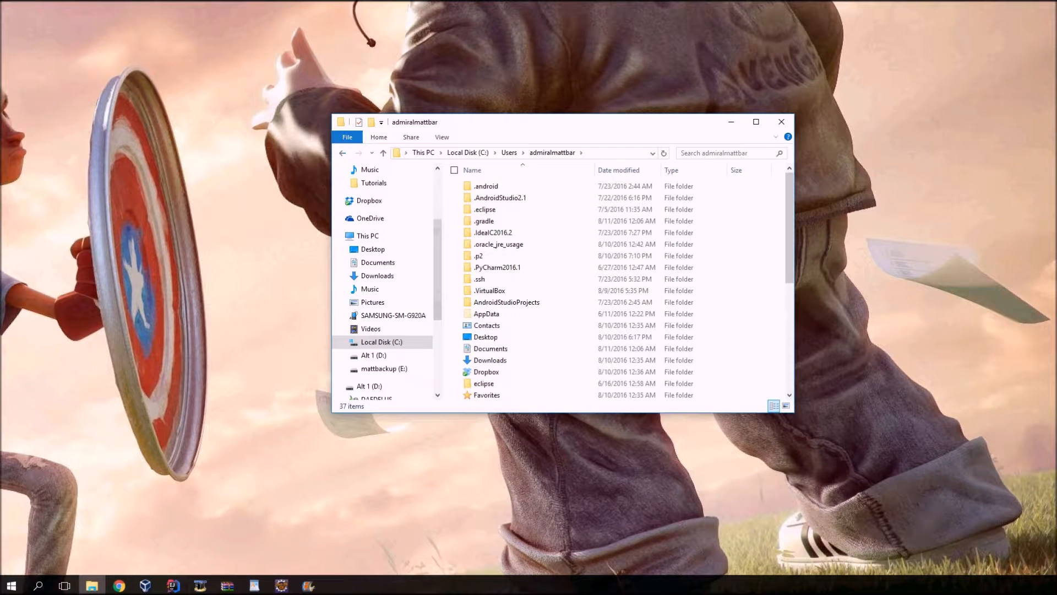
click(39, 586)
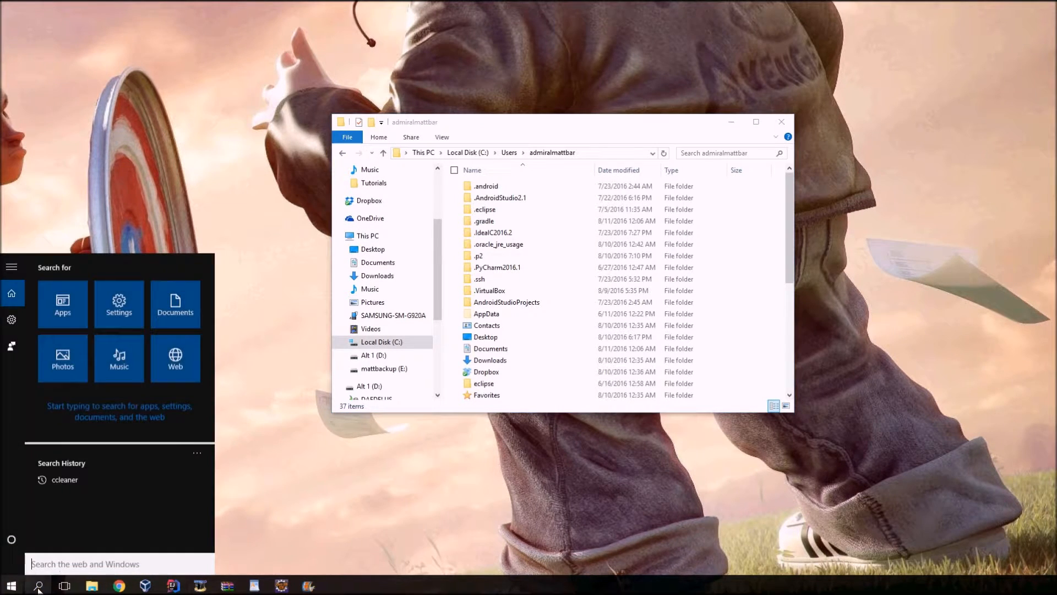
text(folder)
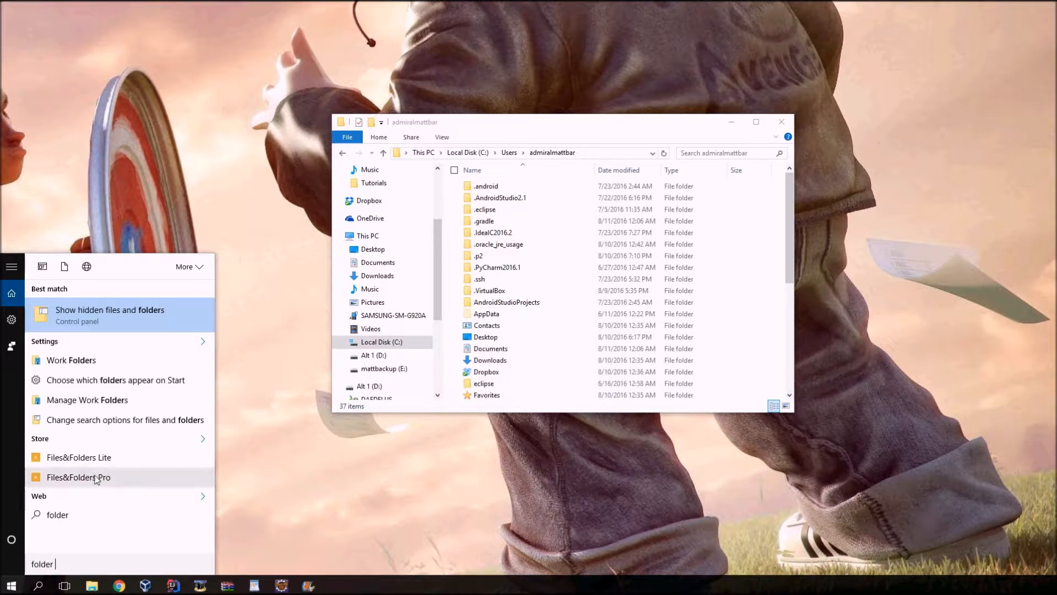
click(117, 316)
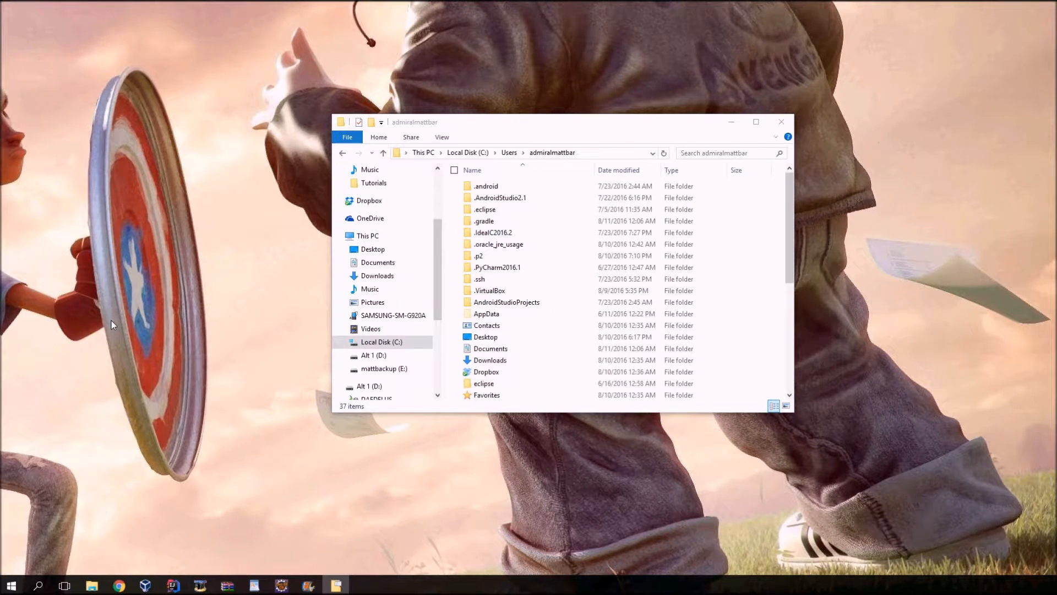
drag(4, 148, 308, 148)
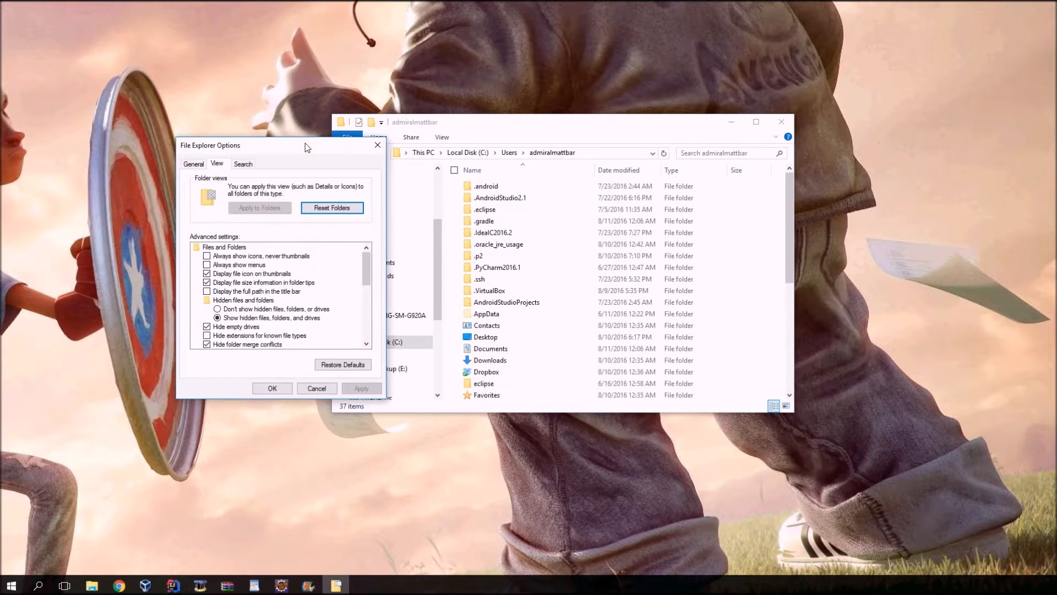
click(198, 164)
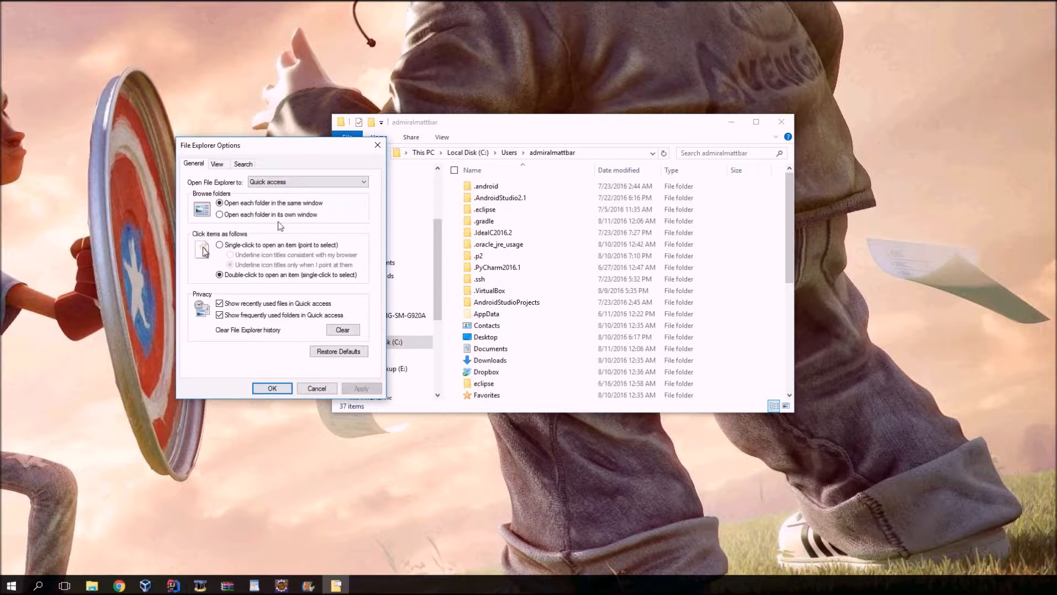
click(37, 585)
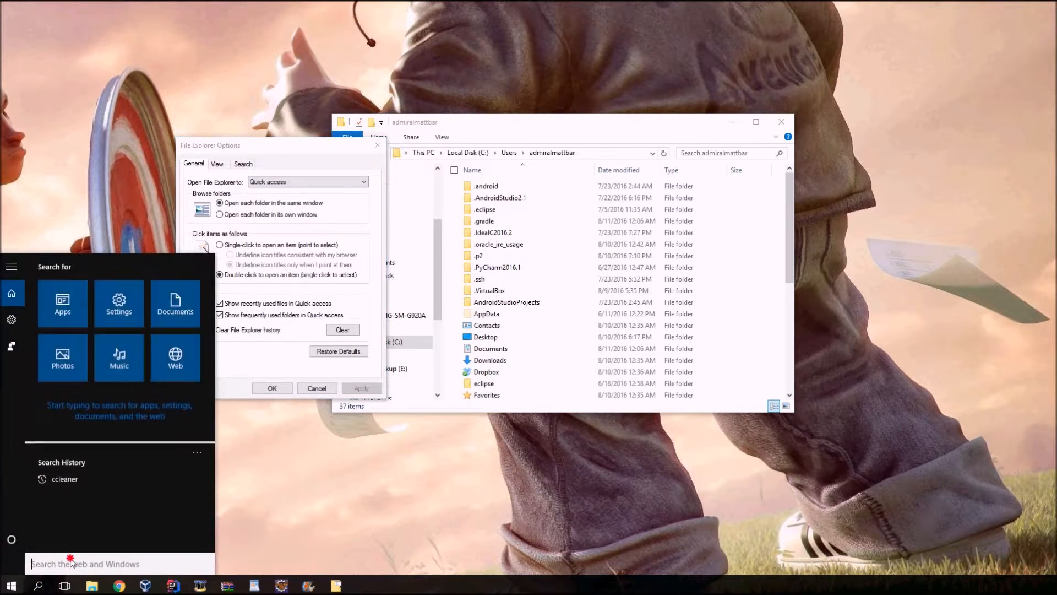
text(file explorer)
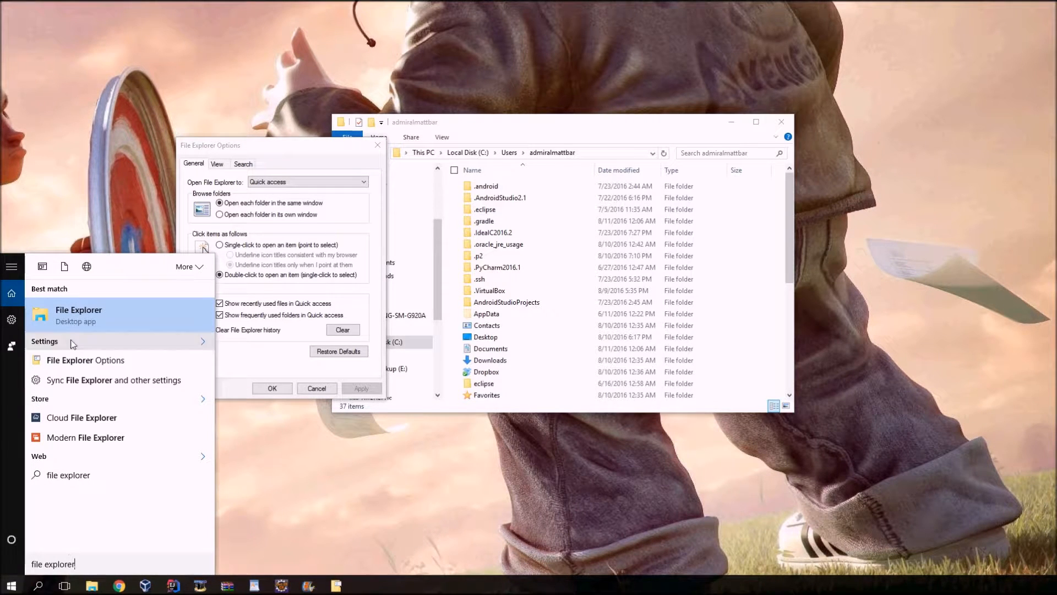
click(11, 585)
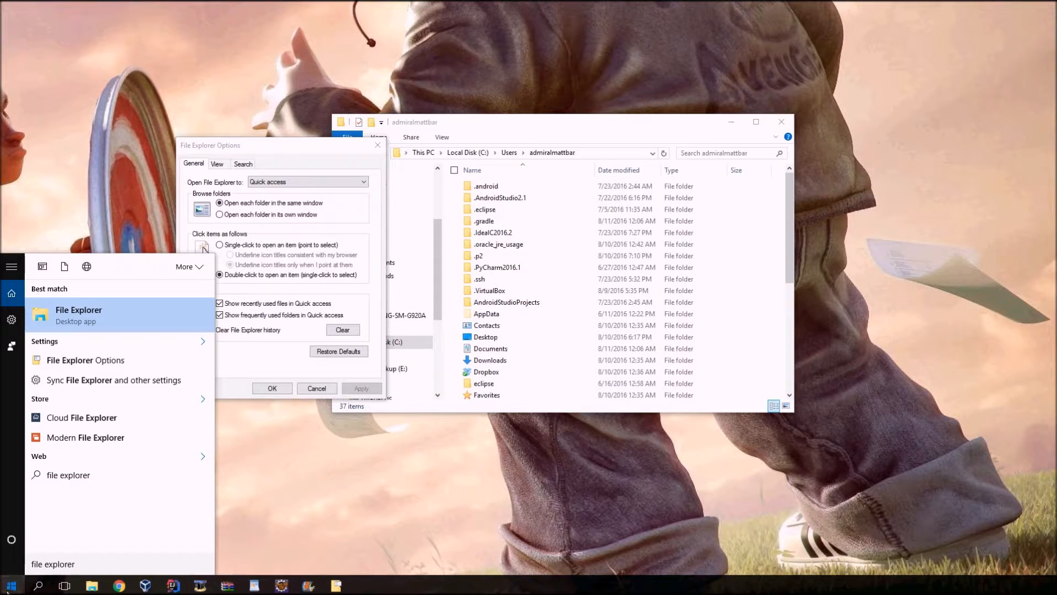
click(404, 537)
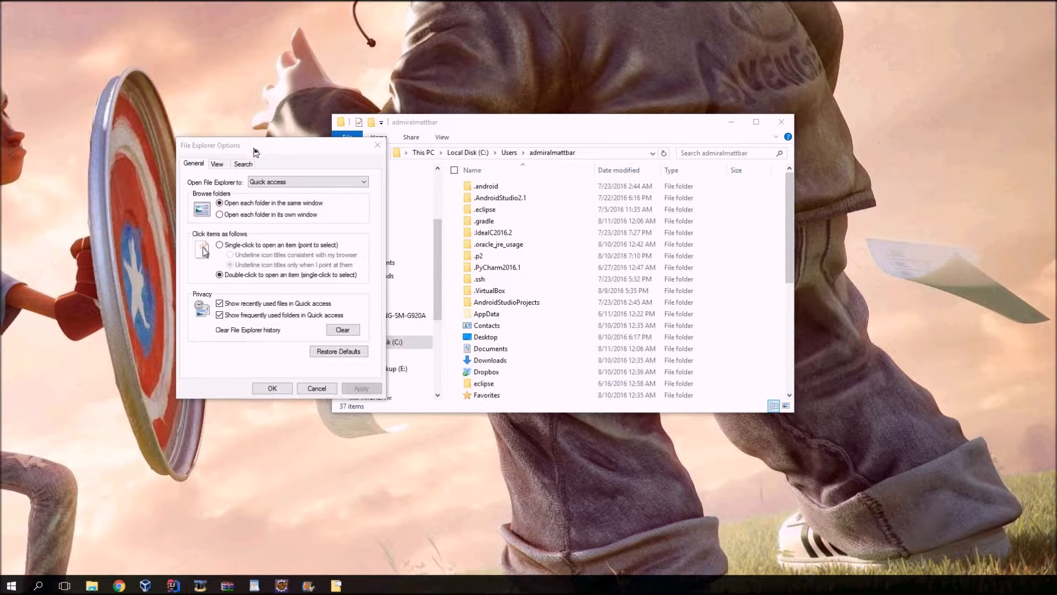
click(273, 146)
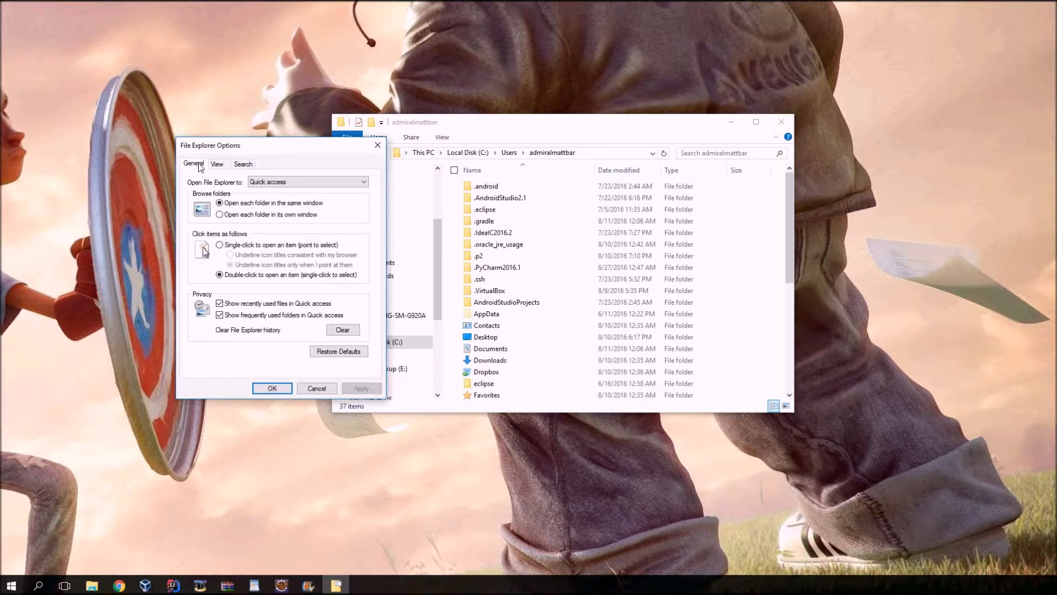
Select Show hidden files, folders, and drives, keep Hide extensions for known file types unchecked, and apply the folder options.
click(217, 165)
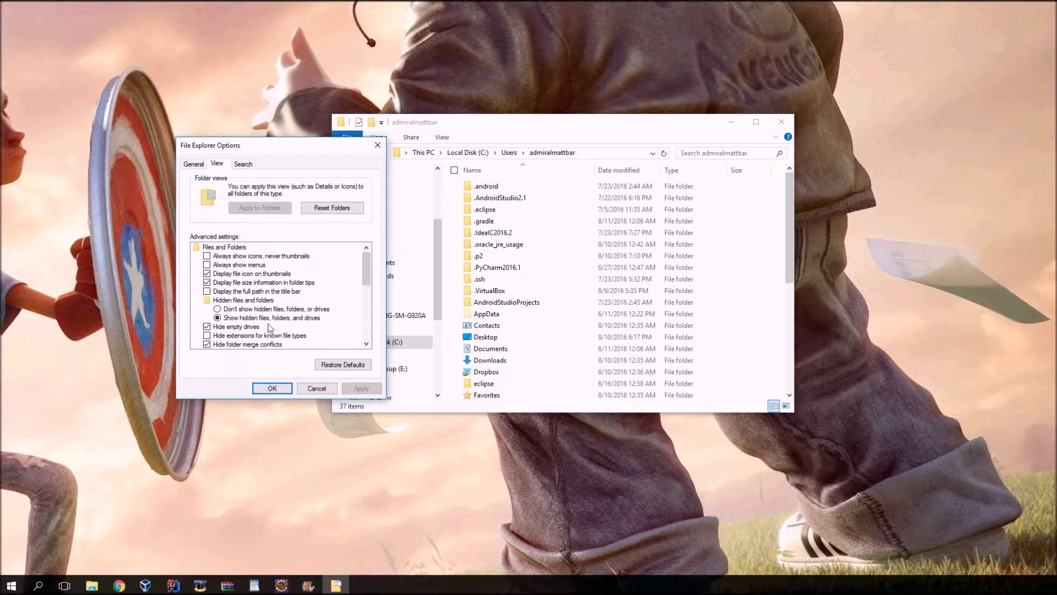
click(218, 318)
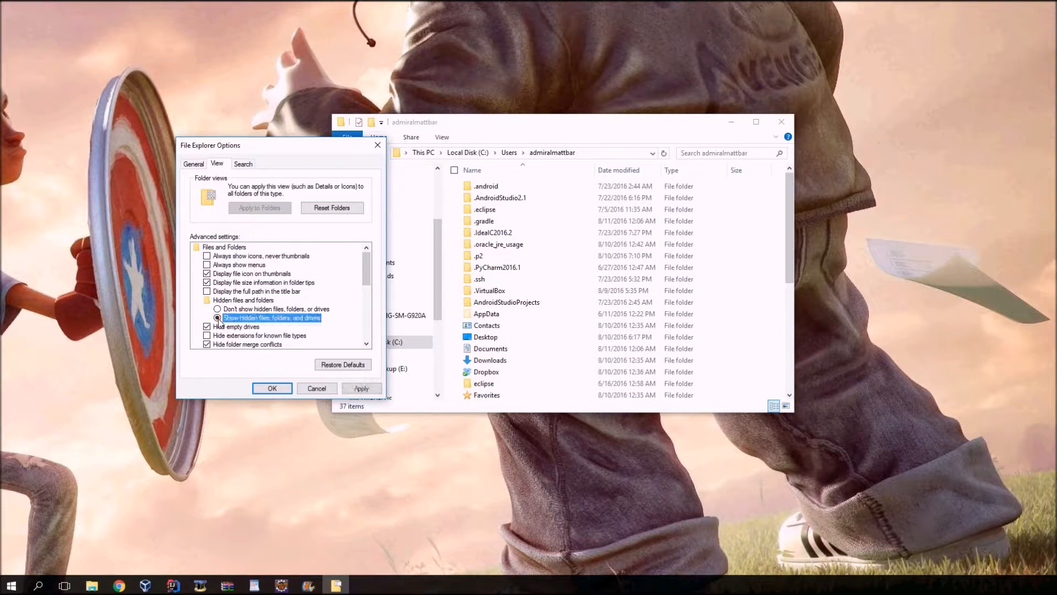
scroll(366, 267, down, 2)
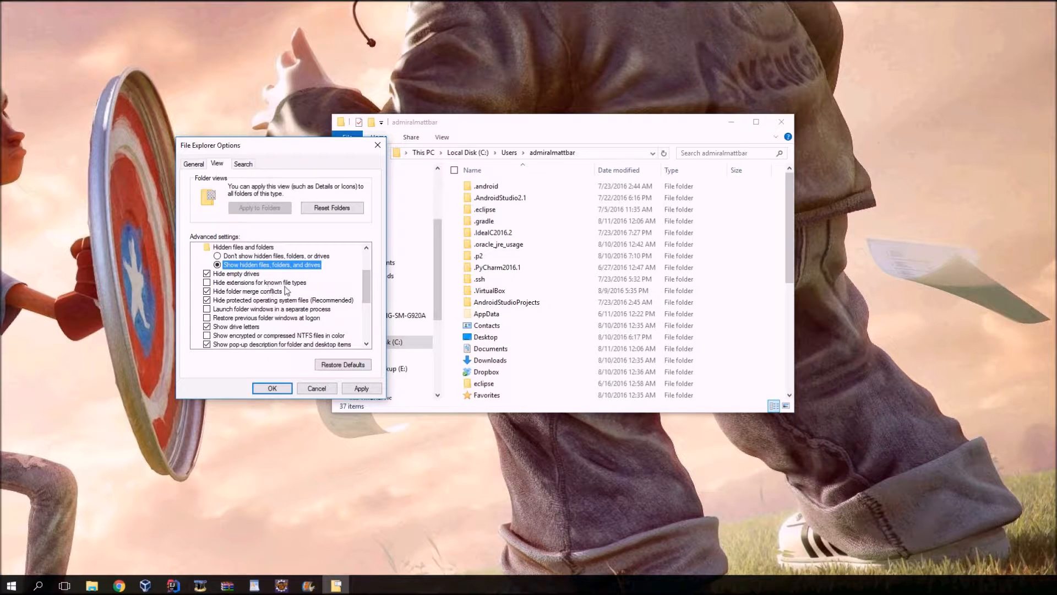
click(208, 283)
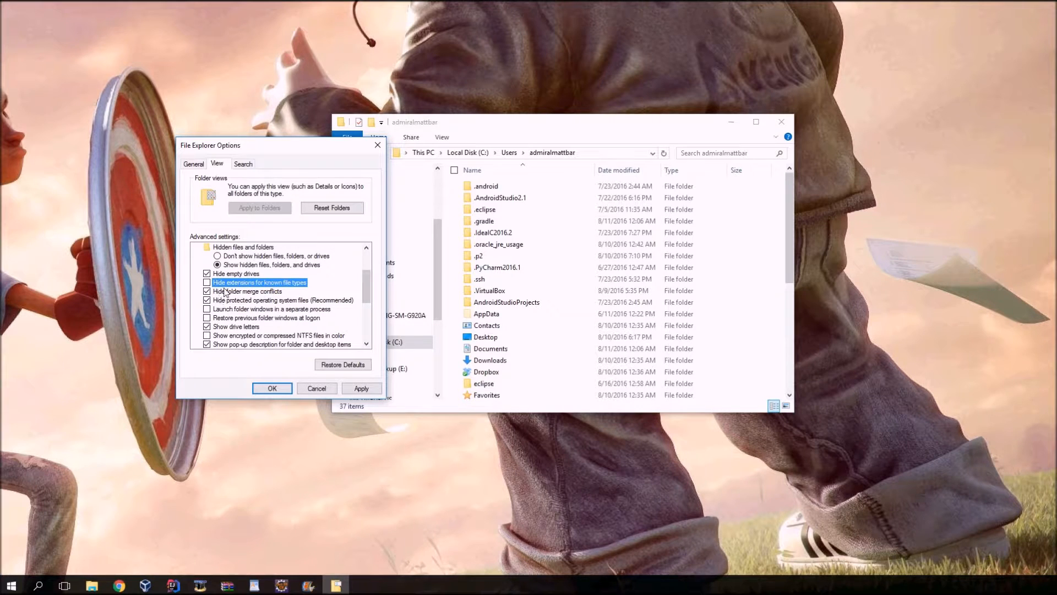
click(218, 264)
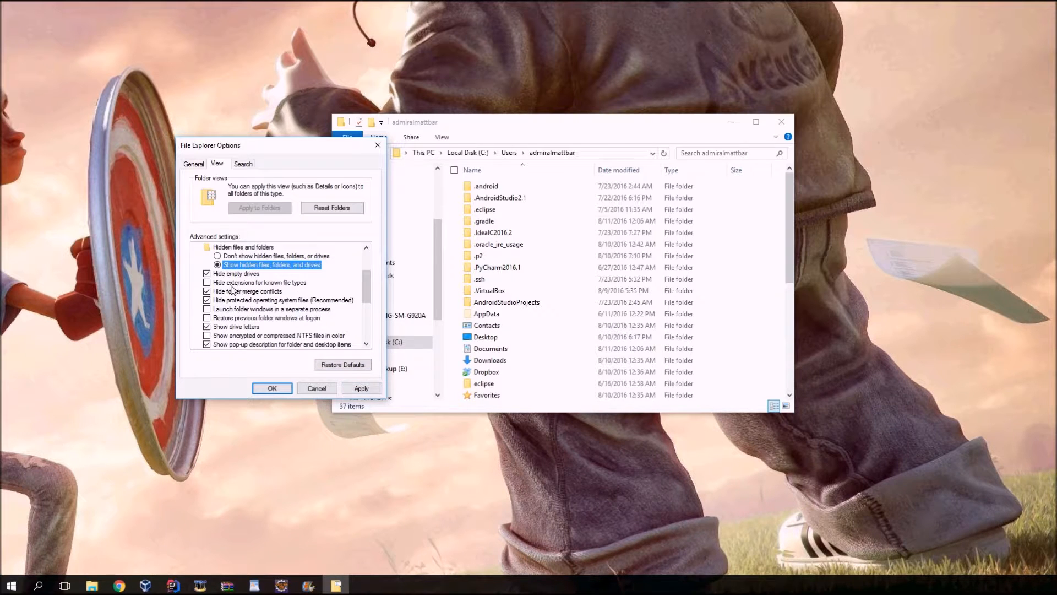
click(371, 393)
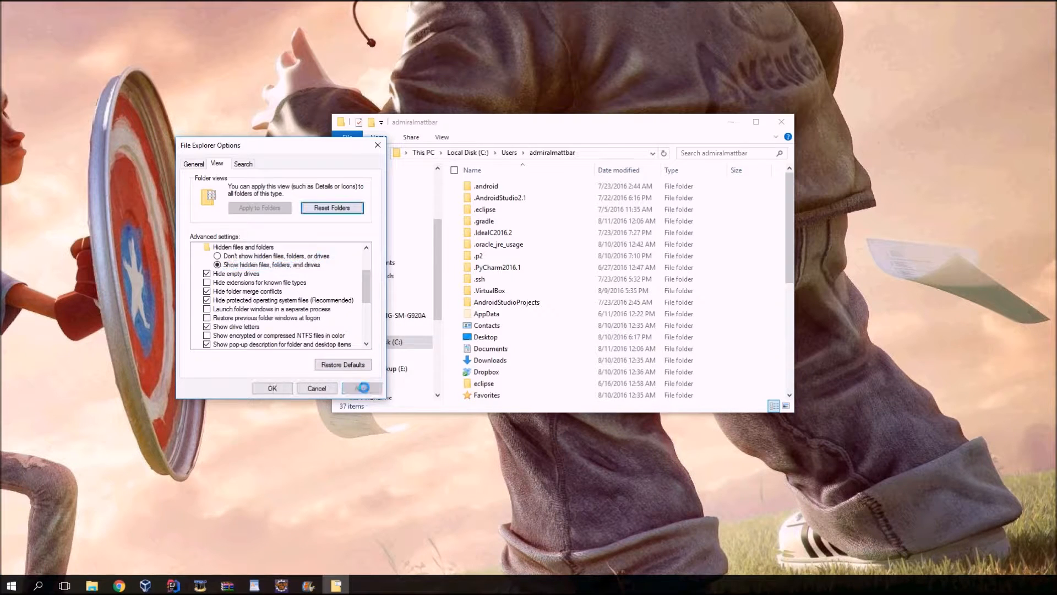
click(283, 391)
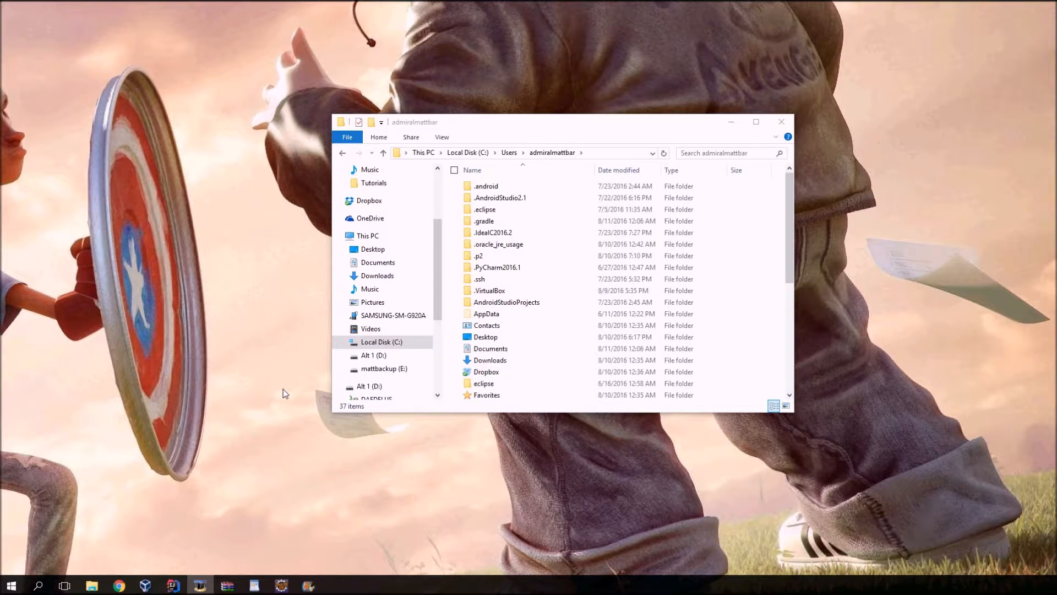
Create a new text document inside the .gradle folder, keeping its default name.
click(494, 223)
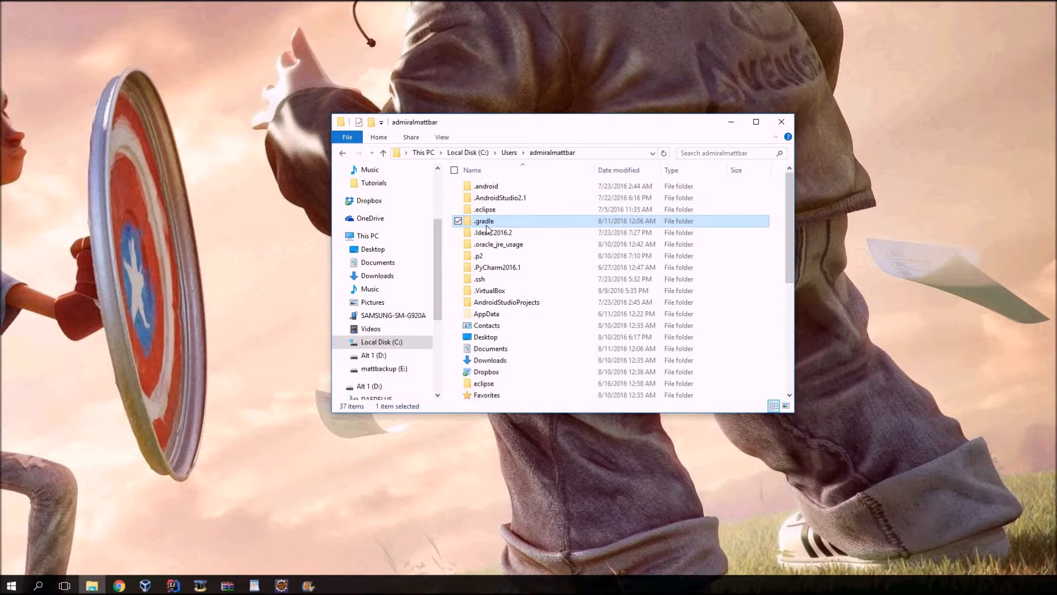
mouse_move(475, 226)
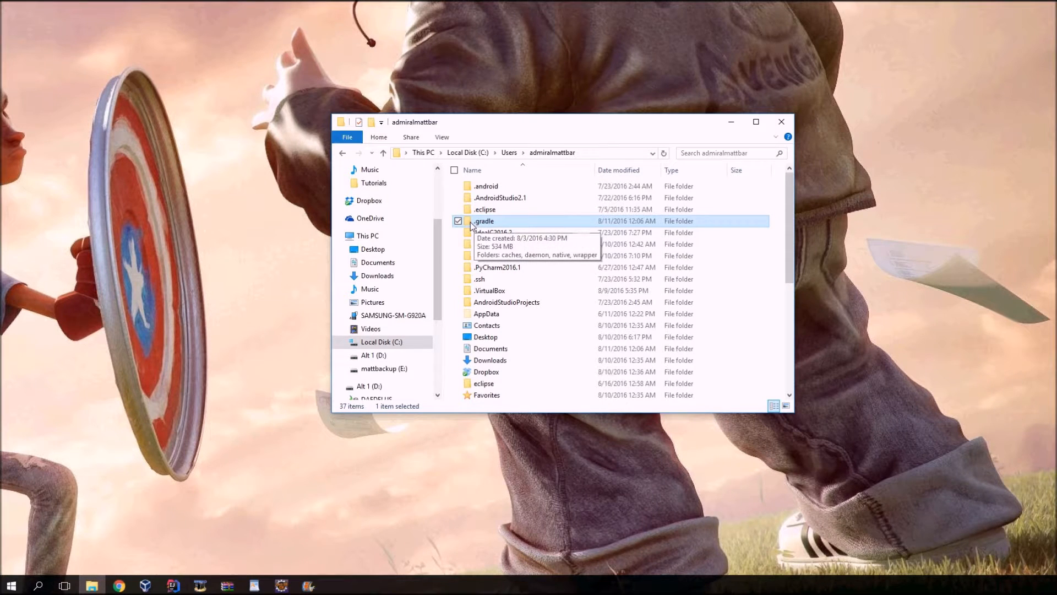
double_click(475, 223)
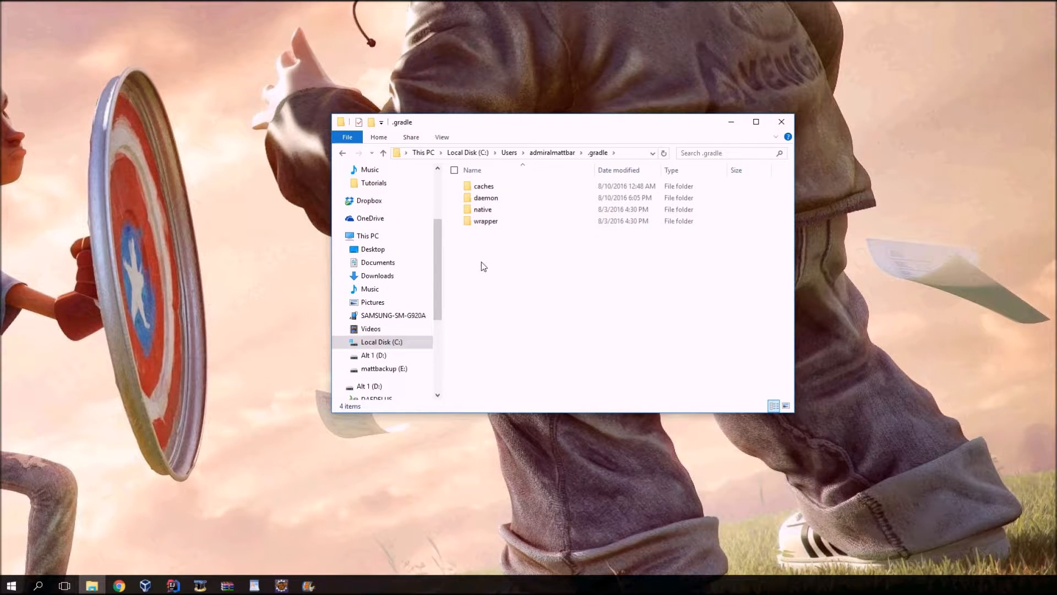
right_click(476, 248)
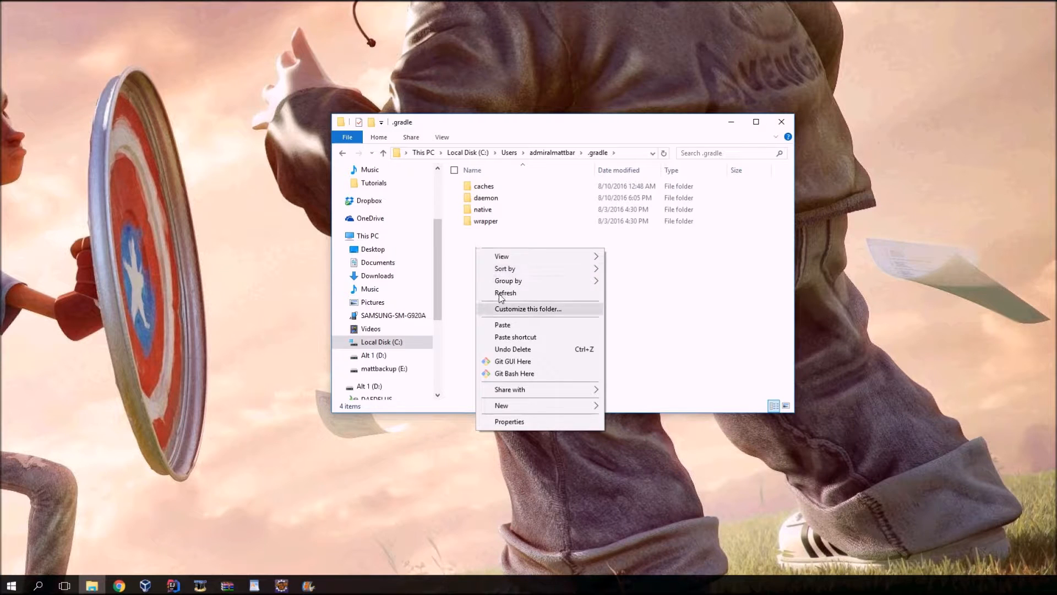
mouse_move(543, 408)
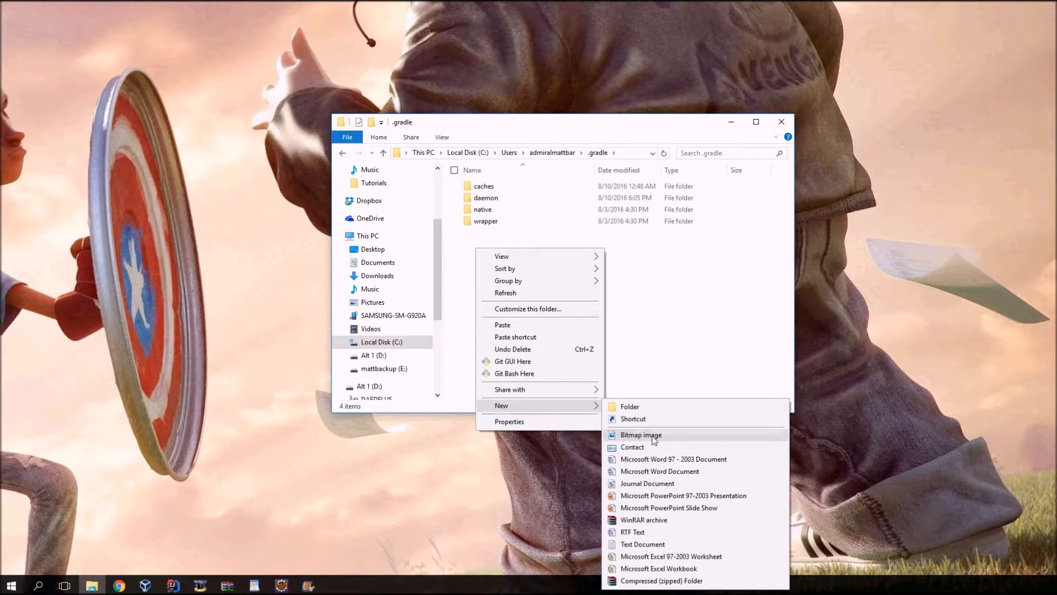
click(651, 543)
click(554, 304)
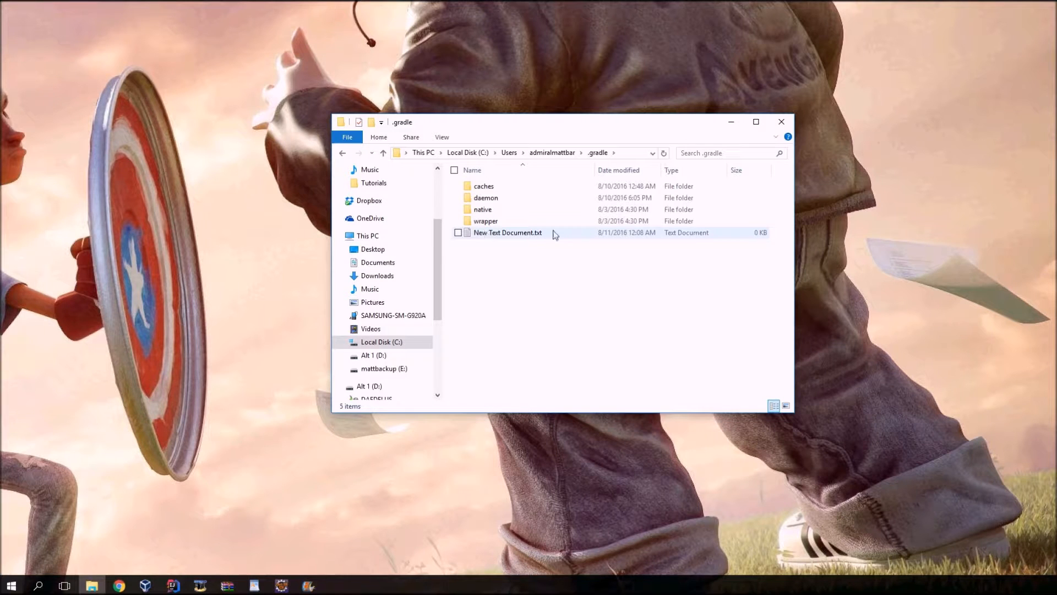
Open the new text document in the .gradle folder and enter the property name "org.gradle.jvmargs=".
double_click(469, 233)
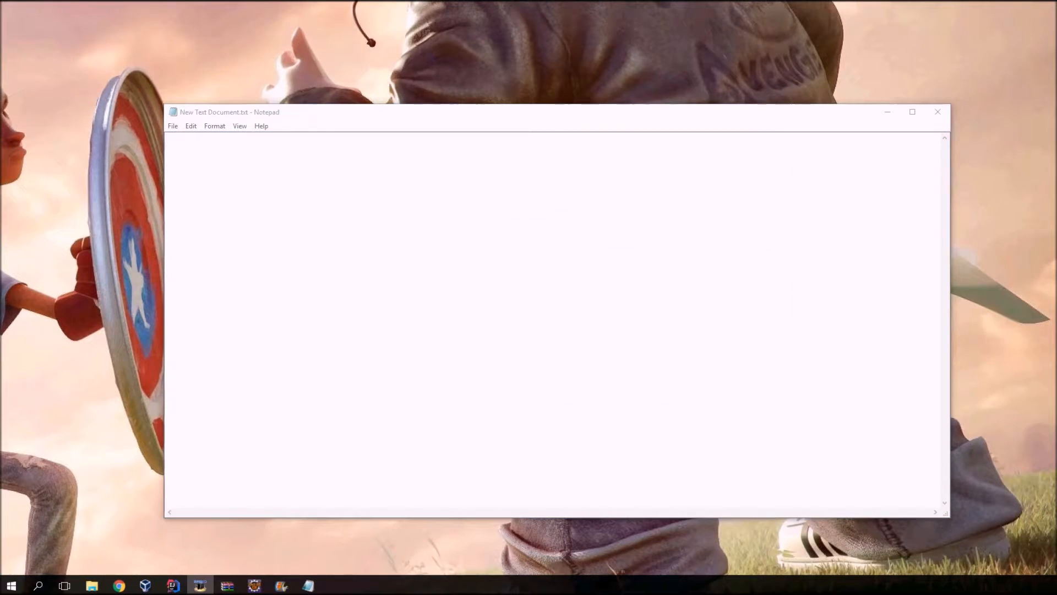
click(311, 268)
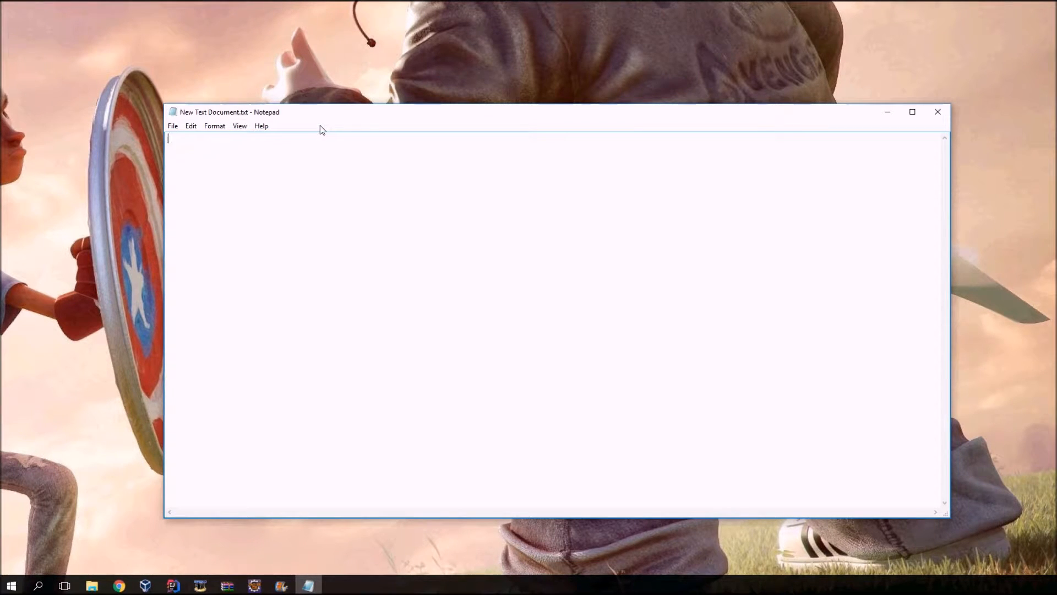
text(org.gradle.jvmargs=-Xms)
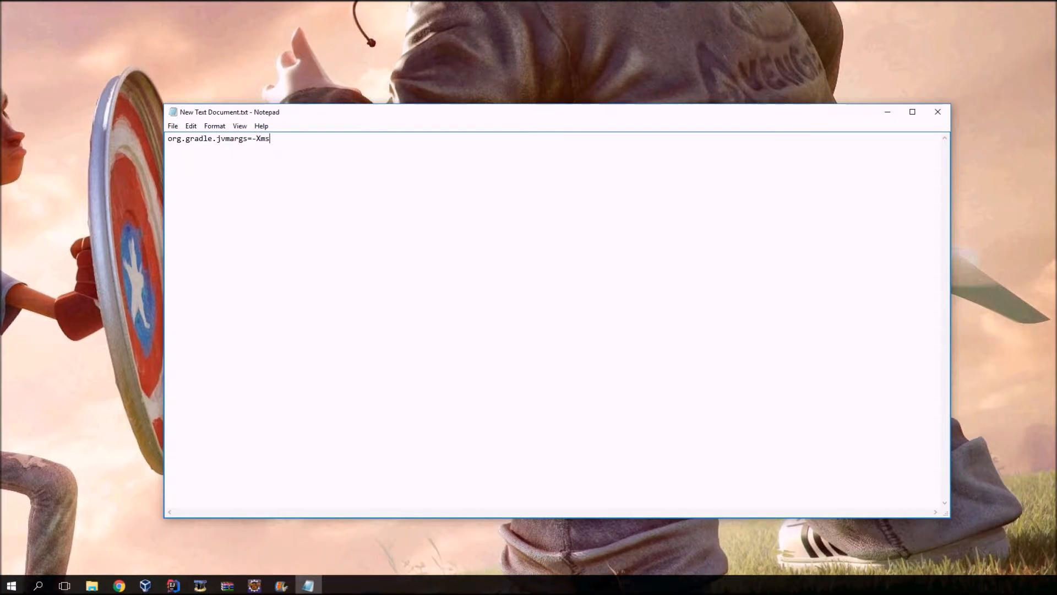
Complete the jvmargs line with the memory arguments "-Xms2G -Xmx2G" right after the equals sign.
text(2G -Xmx2G)
Save the text document and close Notepad.
click(172, 126)
click(199, 164)
click(940, 112)
Rename New Text Document.txt, including its extension, to gradle.properties and accept the extension change.
click(526, 235)
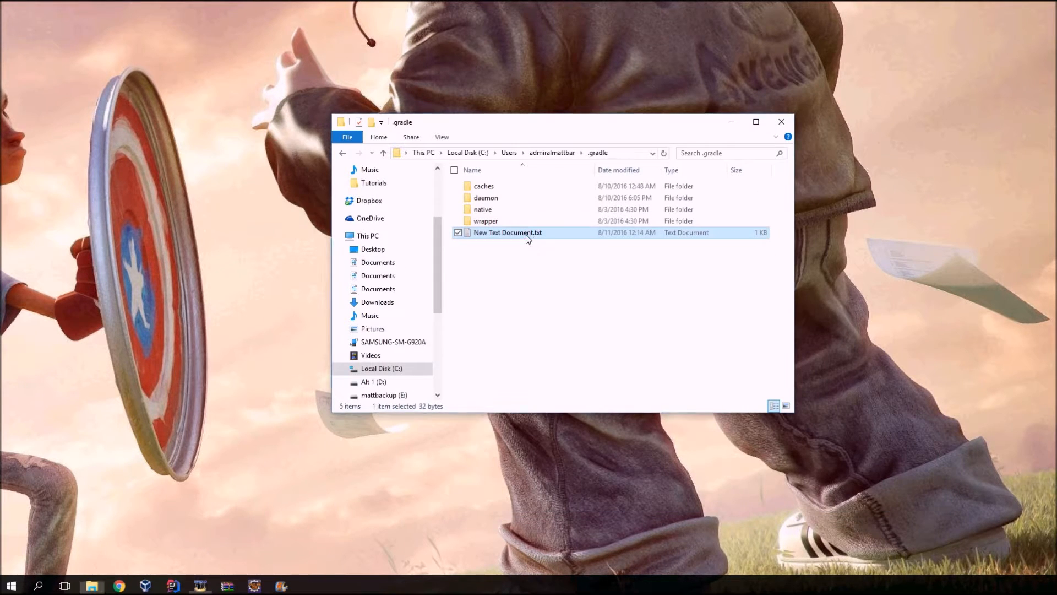
click(542, 252)
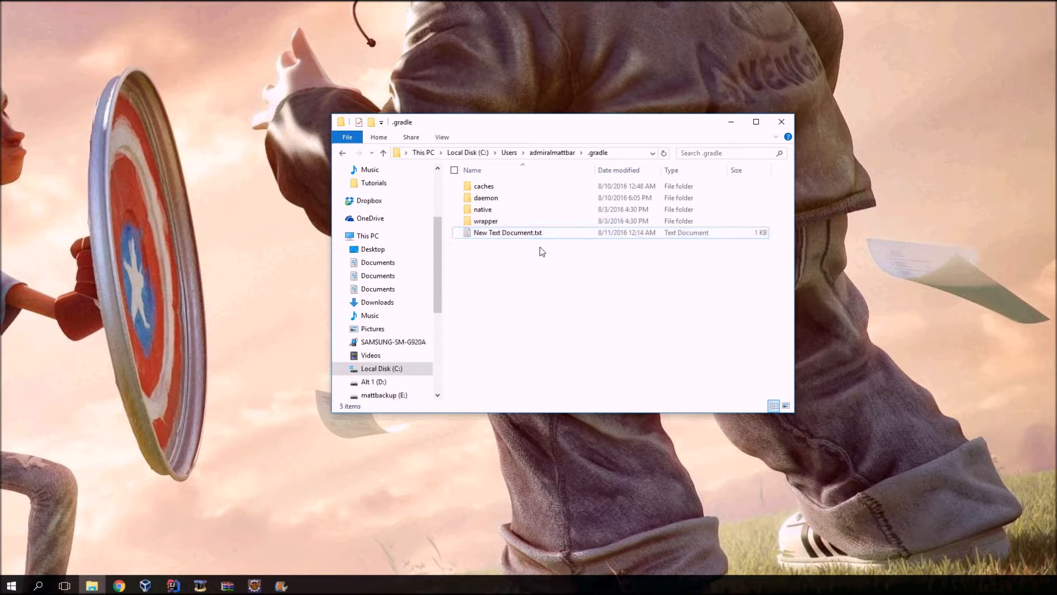
click(538, 236)
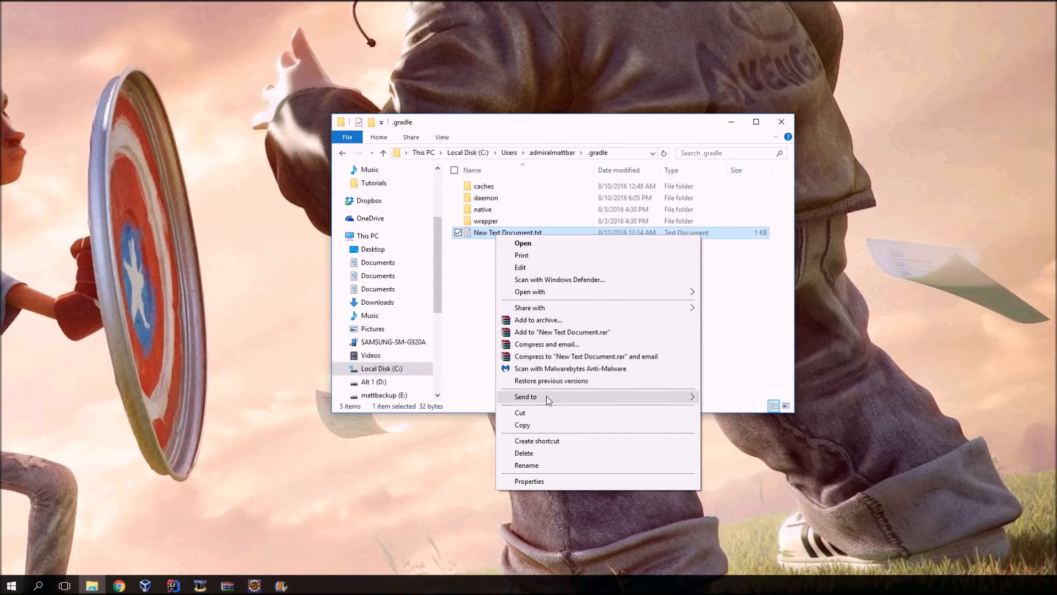
click(534, 465)
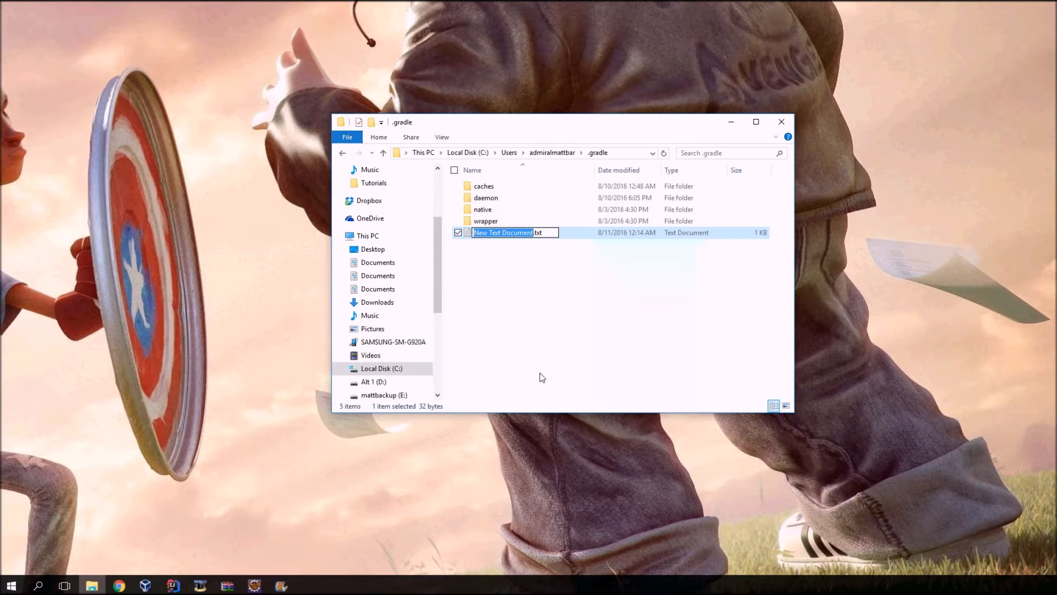
click(547, 233)
drag(545, 233, 472, 233)
text(g)
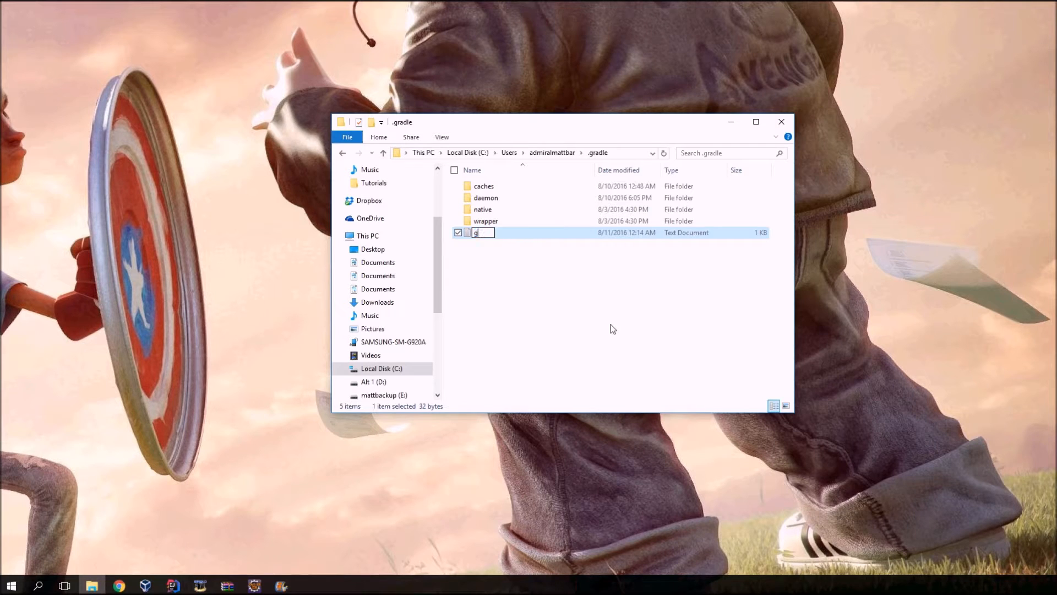
text(radle.properties)
key(Return)
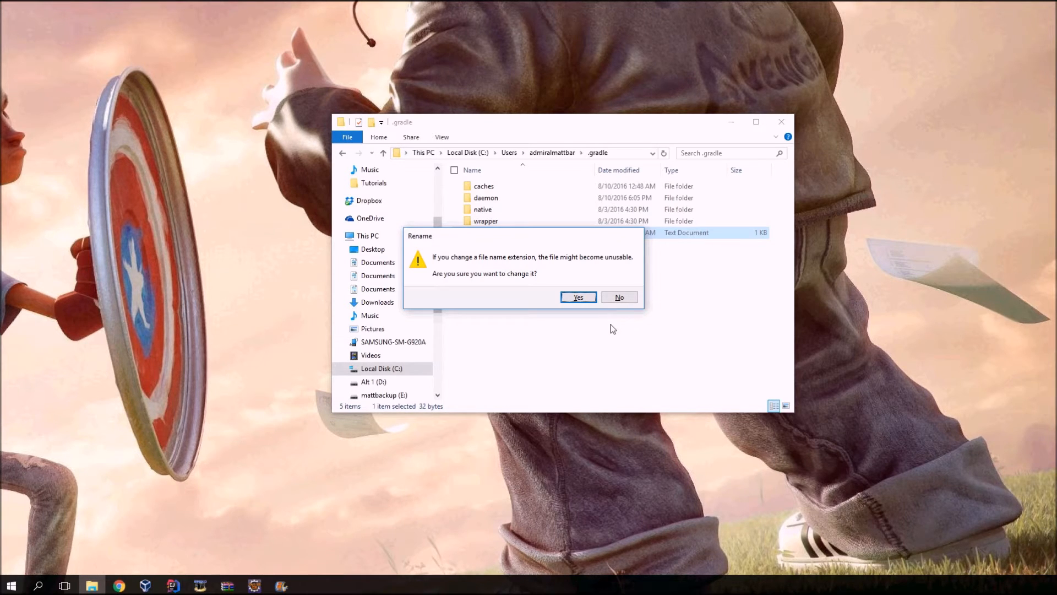
click(579, 298)
click(579, 300)
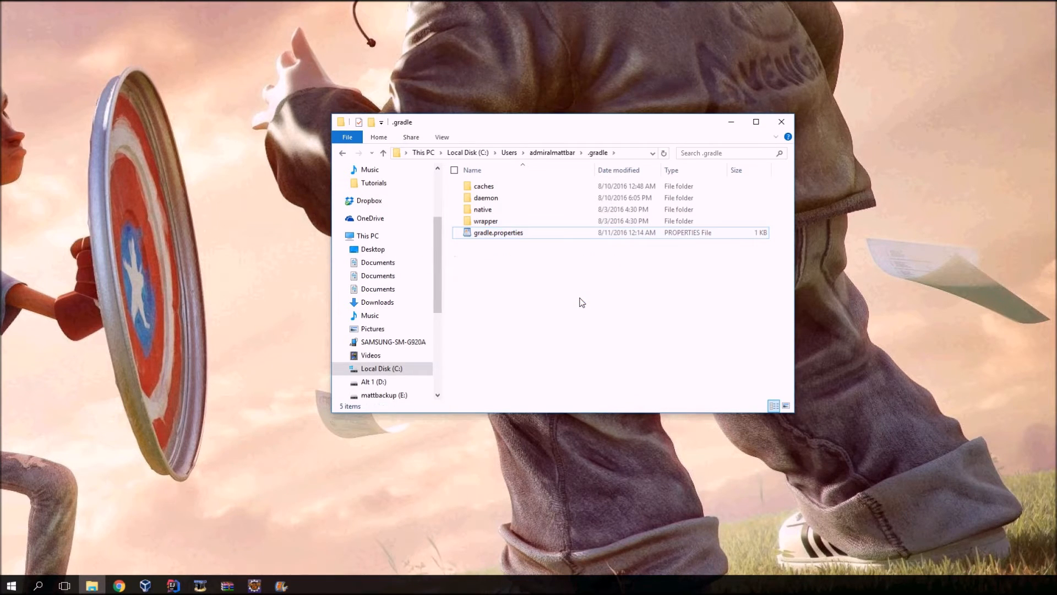